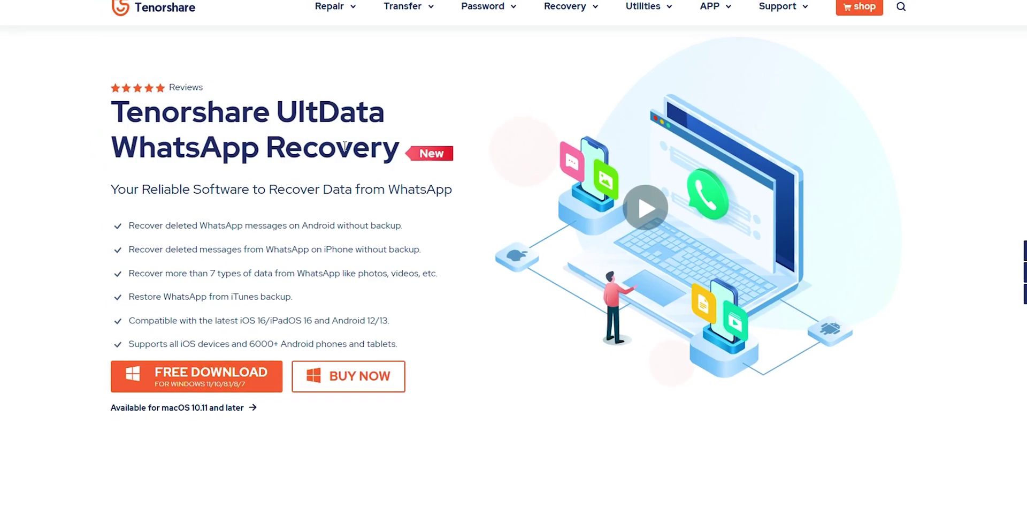
Highlight 'Recover Data from WhatsApp' and 'without backup' in the first feature bullet
left_click_drag(269, 189, 456, 192)
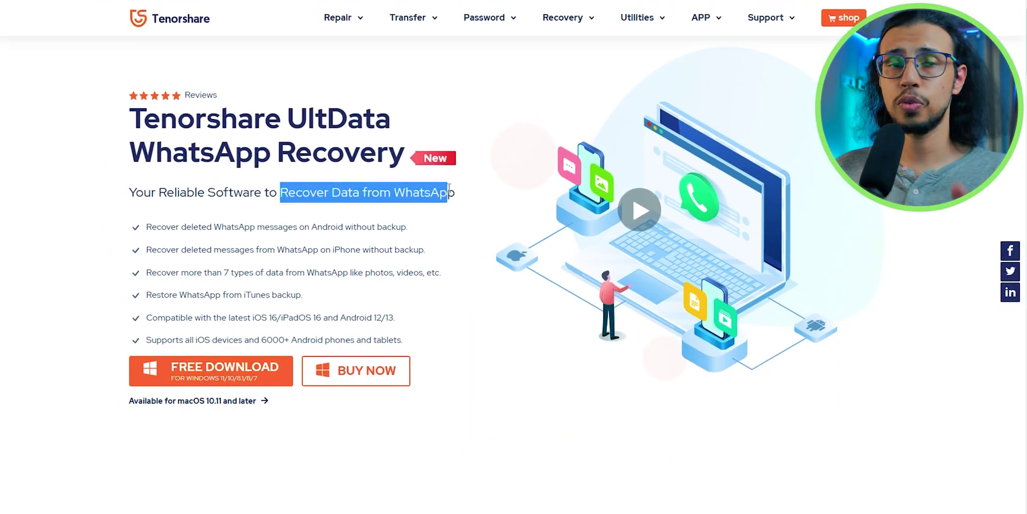
left_click(439, 269)
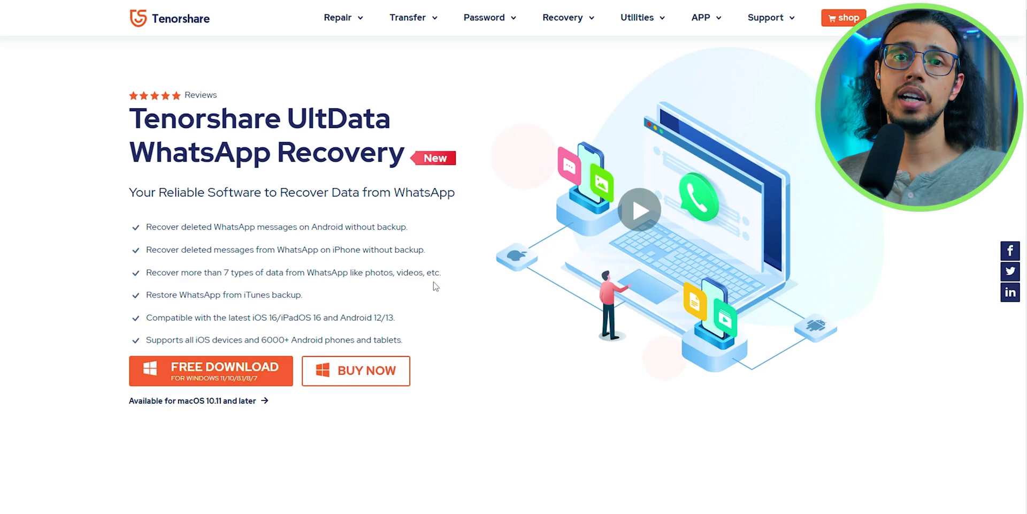
double_click(361, 227)
left_click_drag(361, 227, 392, 227)
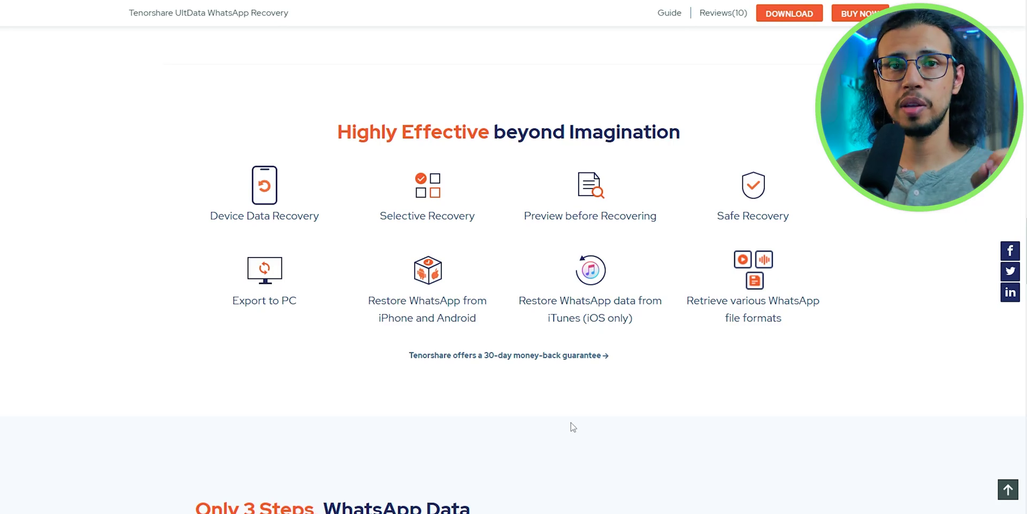
scroll(571, 425, "down", 7)
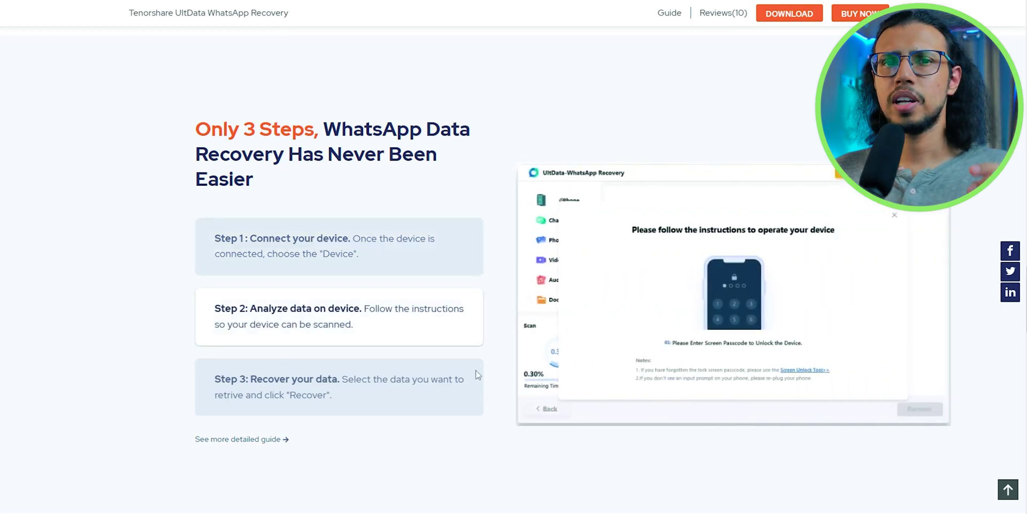
Show the Step 3 recovery demo, then open the detailed recovery guide page
left_click(359, 399)
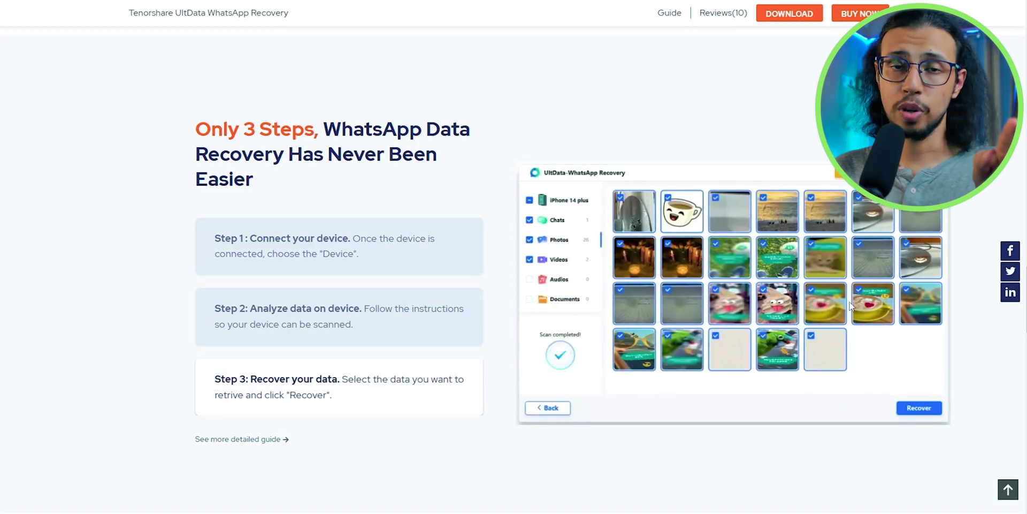
scroll(360, 392, "down", 2)
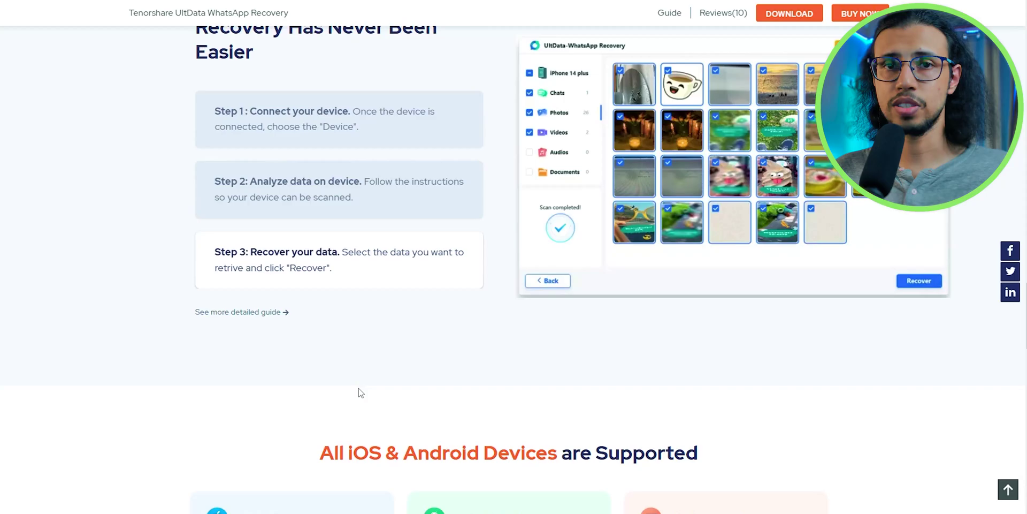
left_click(260, 315)
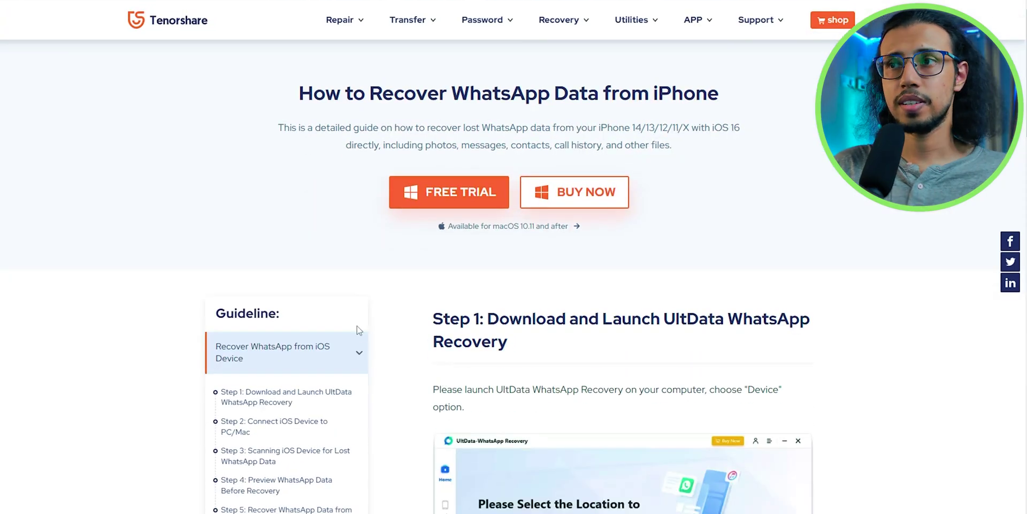
scroll(358, 328, "down", 5)
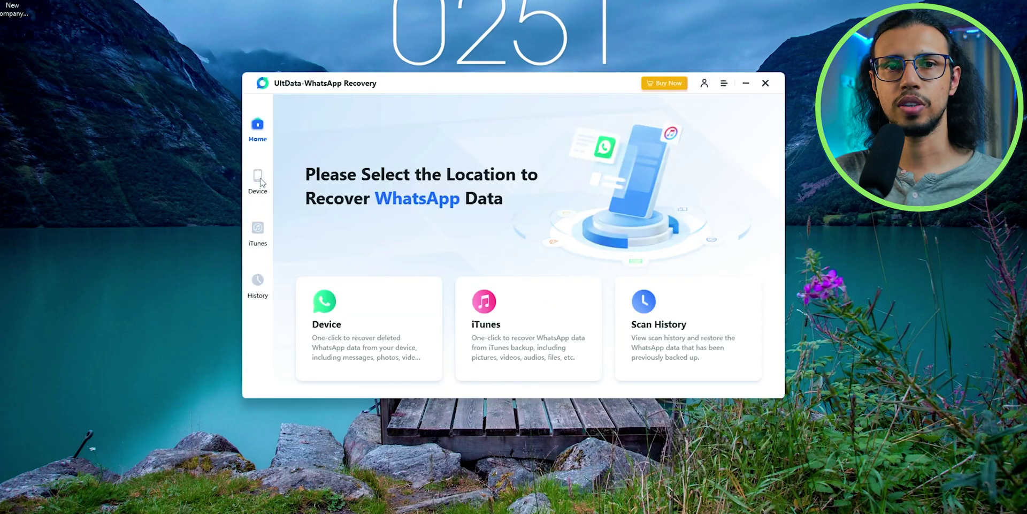
Pick Device, then Android, to display the USB debugging setup instructions
left_click(258, 179)
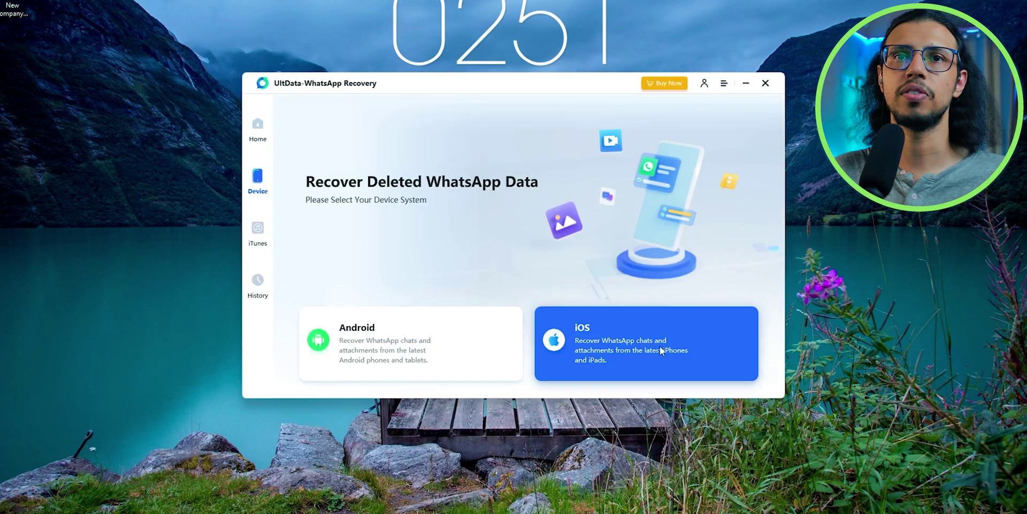
left_click(423, 345)
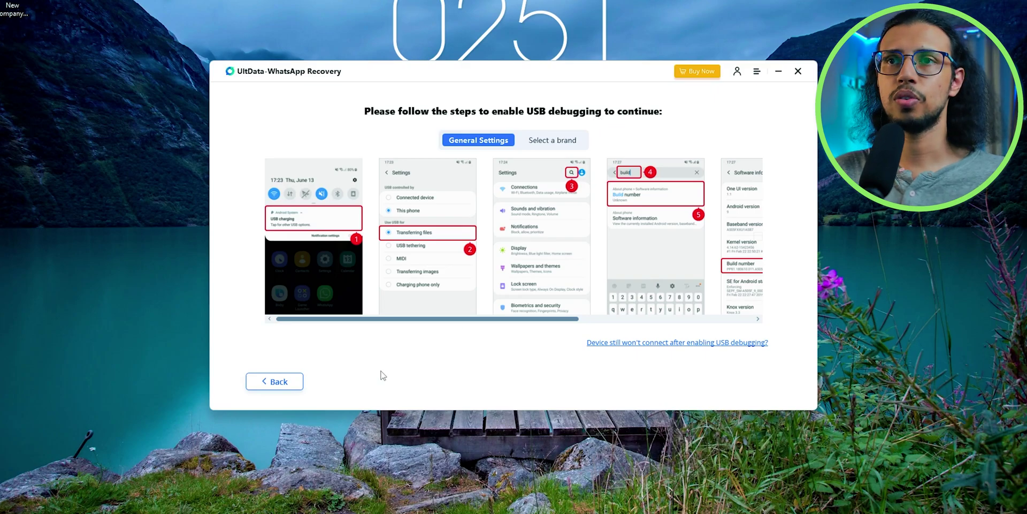
left_click_drag(555, 320, 729, 332)
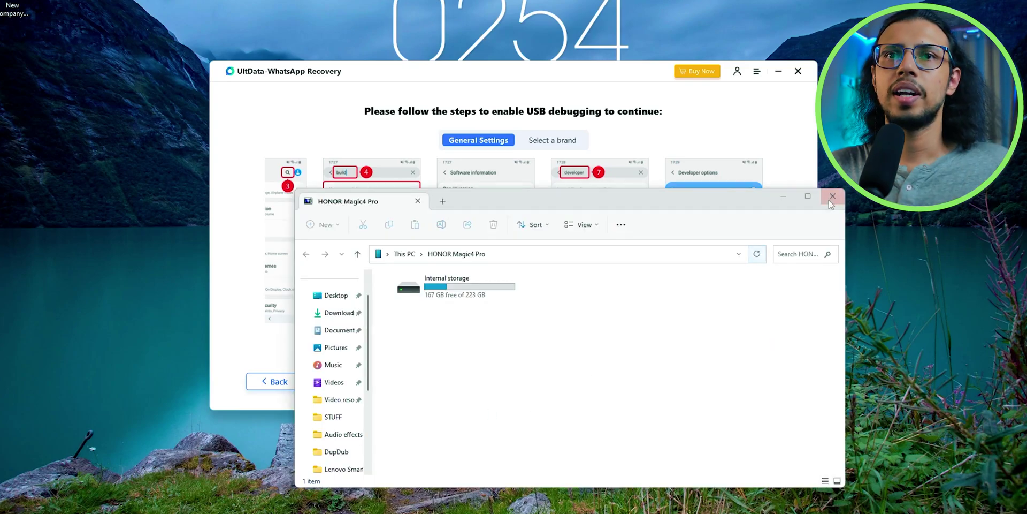
Close the phone's storage window and start scanning the connected HONOR phone
left_click(803, 218)
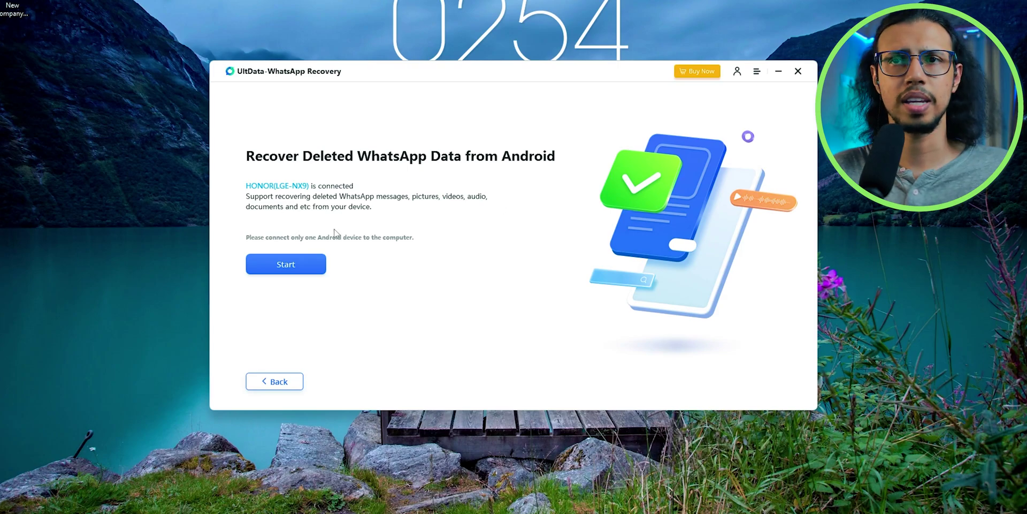
left_click(296, 268)
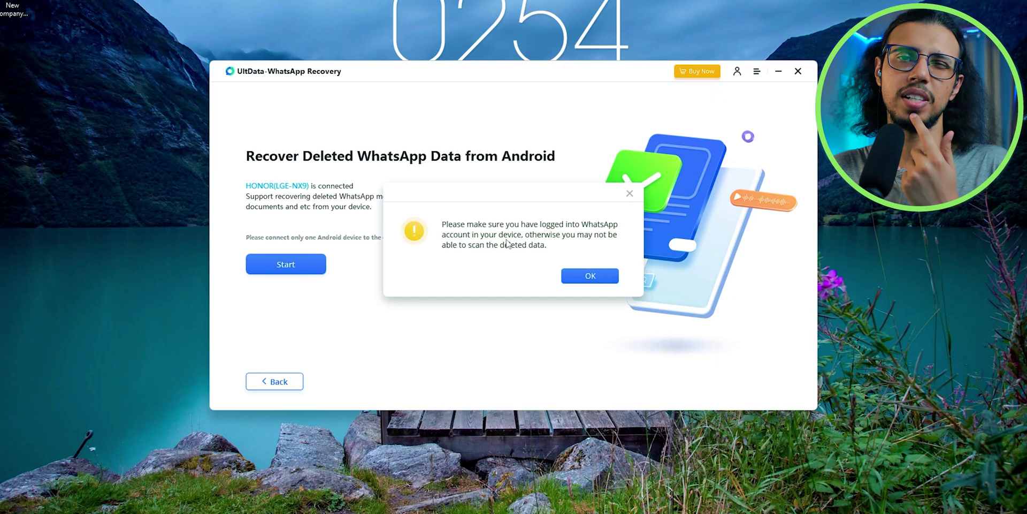
Acknowledge the WhatsApp login reminder, browse the backup steps, and confirm WhatsApp is backed up
left_click(590, 276)
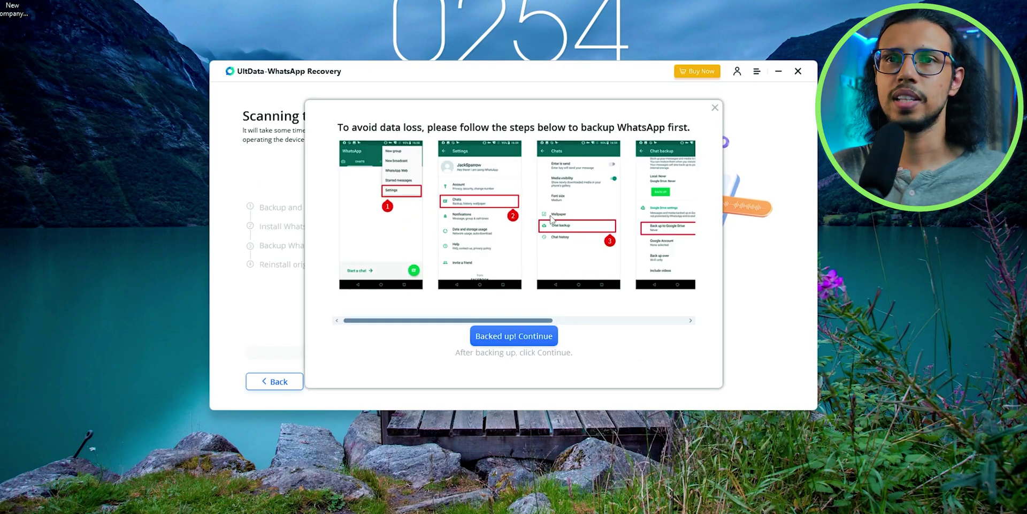
left_click_drag(496, 320, 623, 324)
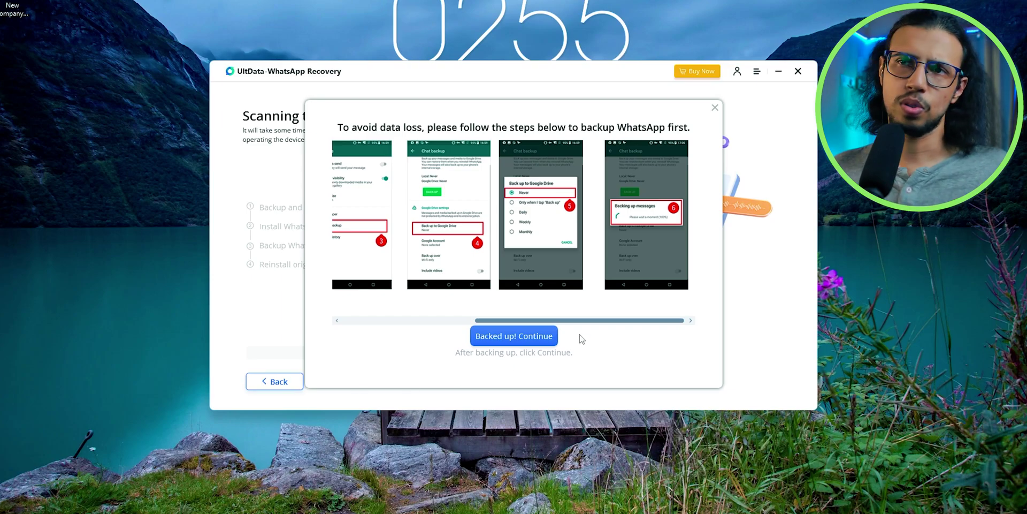
left_click(527, 341)
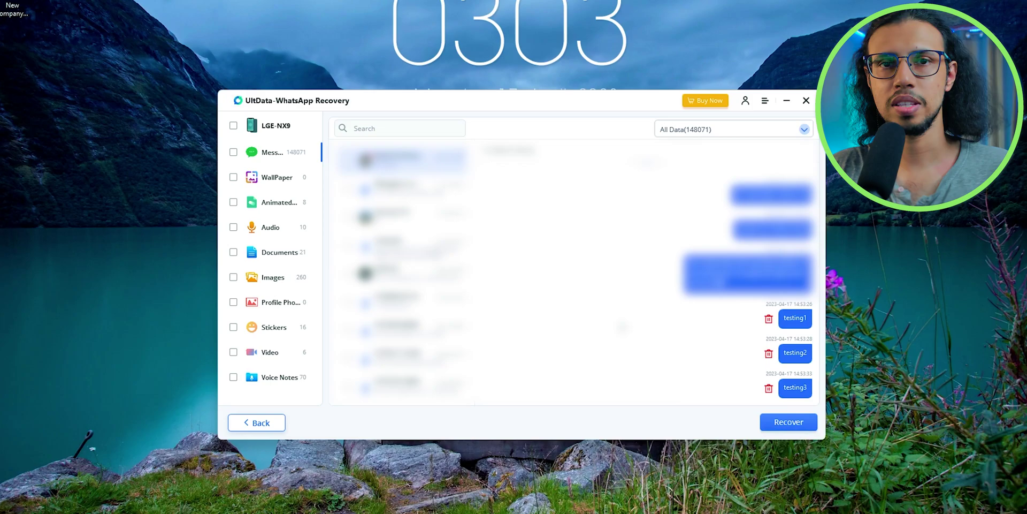
Recover all of the device's messages to the chosen folder and open the exported chat file
key("ctrl+a")
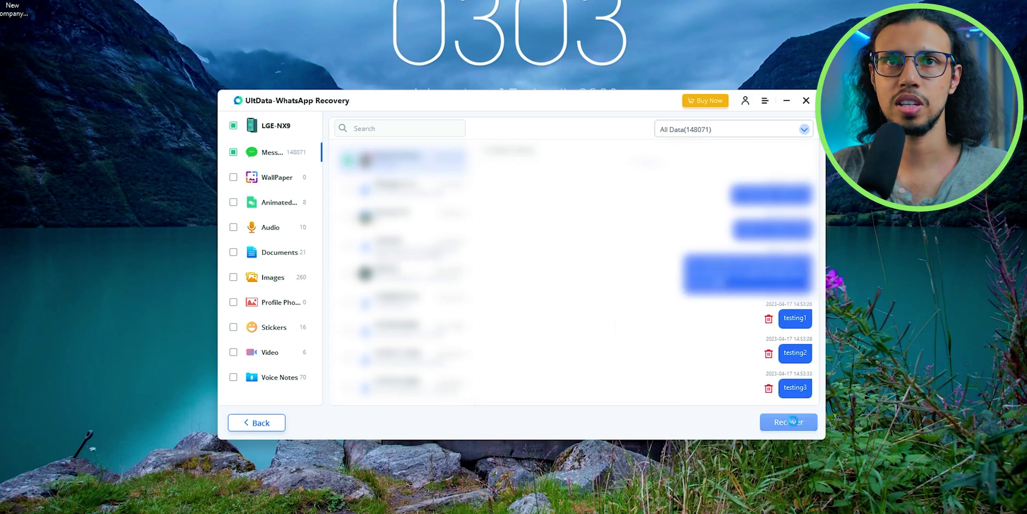
left_click(788, 422)
left_click(527, 344)
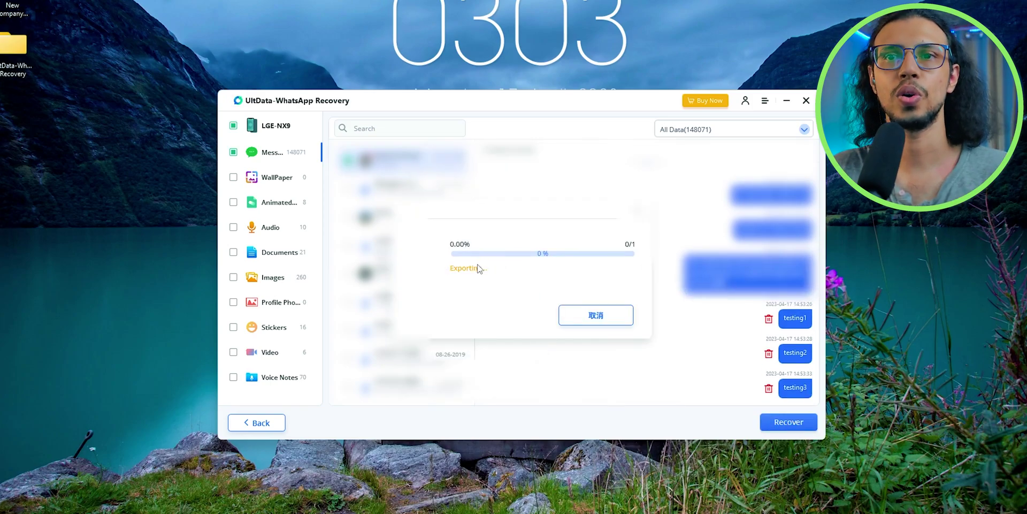
key("Return")
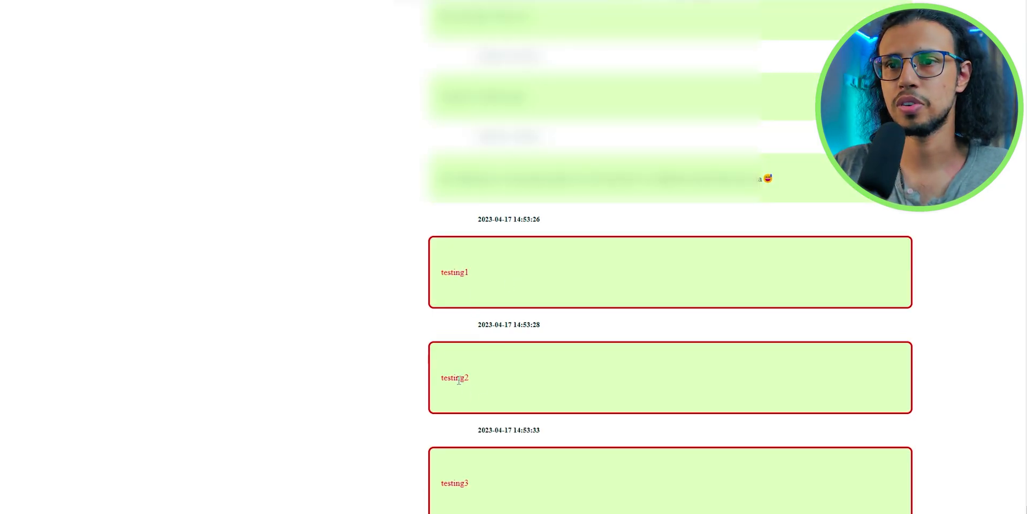
Highlight the recovered testing1 and testing2 messages in the exported chat, then clear the selection
double_click(455, 377)
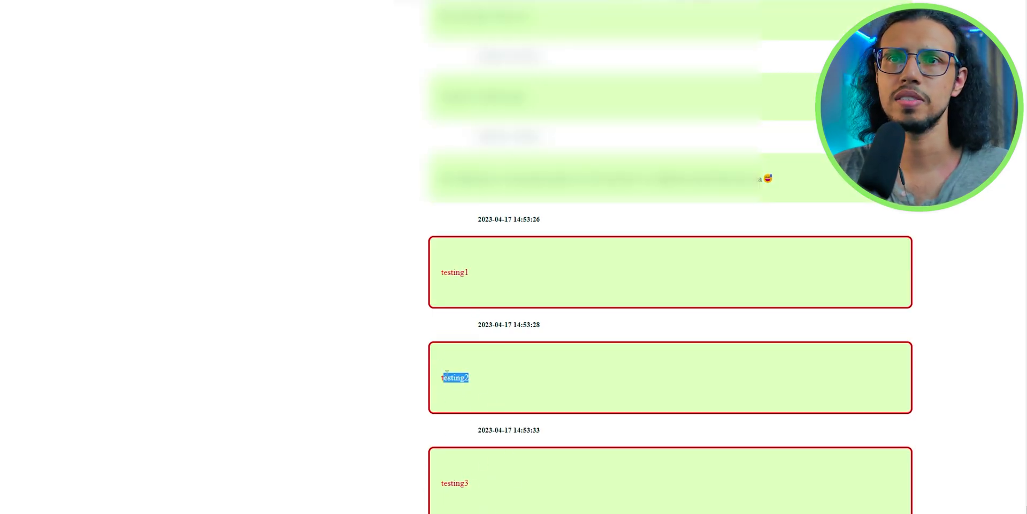
left_click_drag(469, 271, 443, 272)
left_click(457, 491)
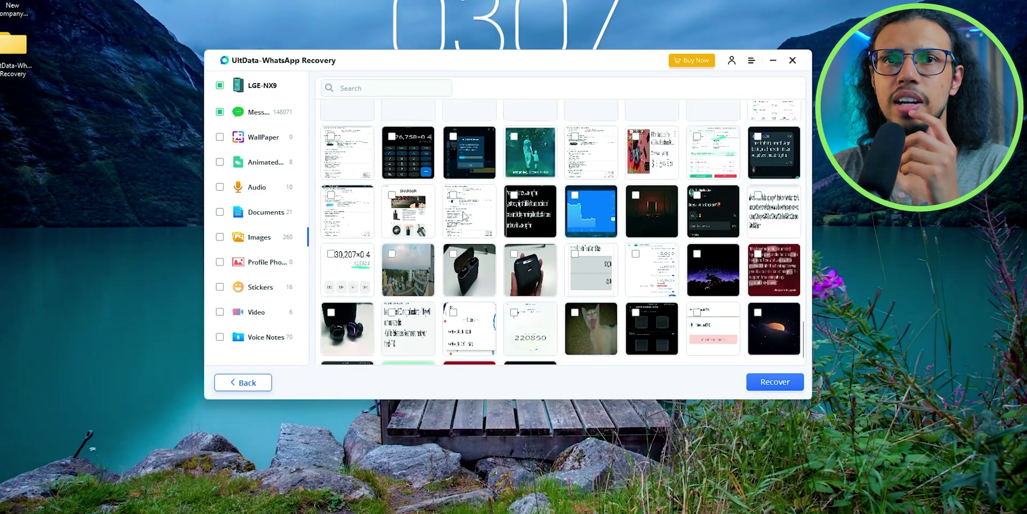
Recover two images to the desktop and open IMG-20190715-WA0017.jpg from the WhatsApp Images folder
left_click(454, 230)
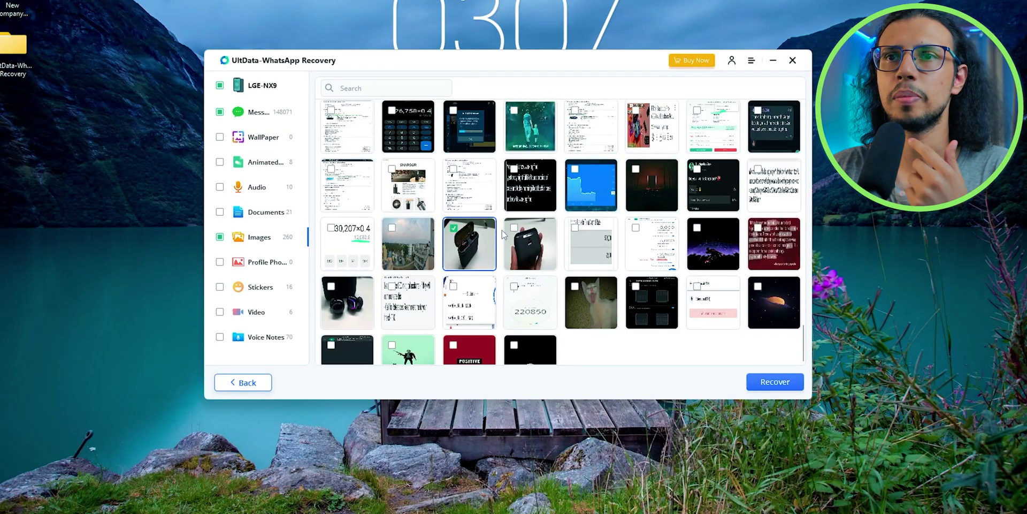
left_click(515, 228)
left_click(775, 382)
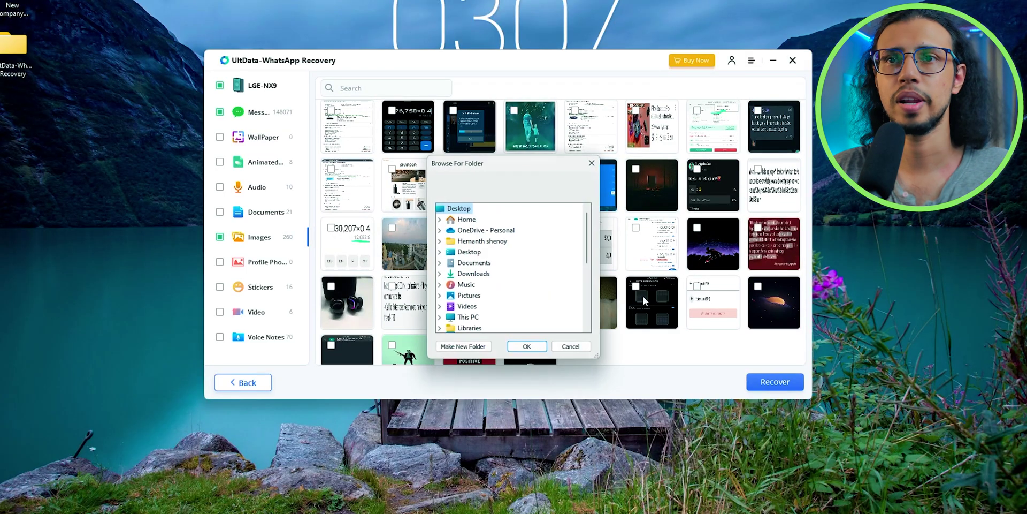
left_click(531, 344)
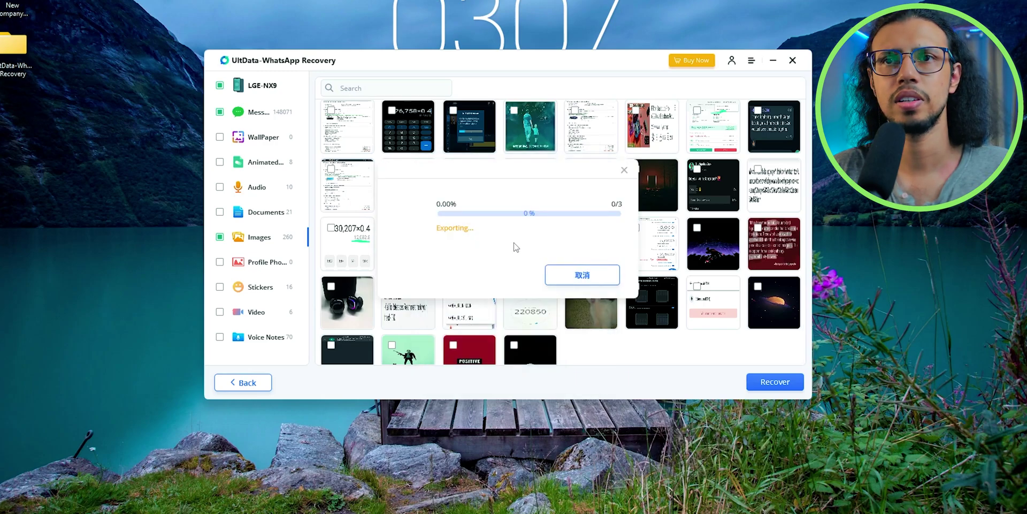
double_click(360, 191)
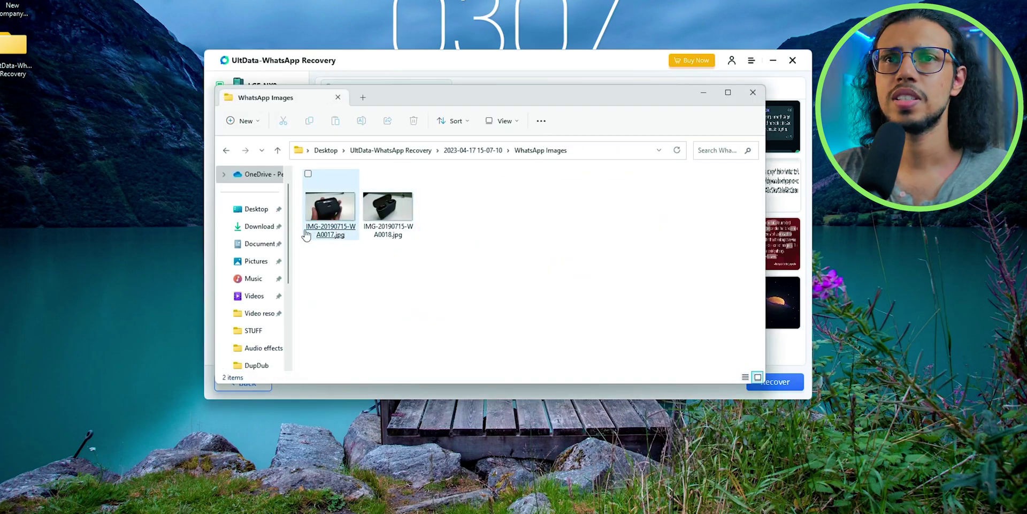
double_click(306, 234)
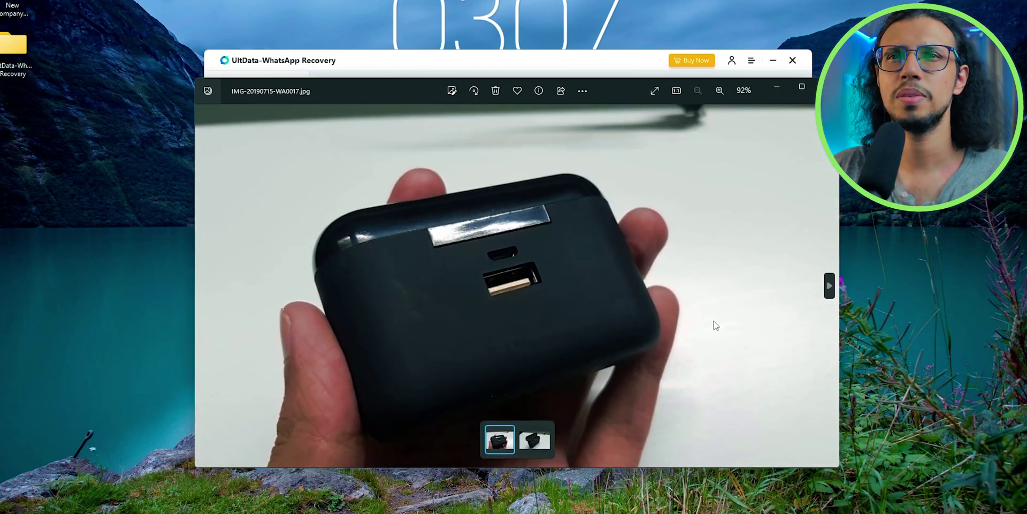
Recover VID-20220922-WA0000.mp4 to the desktop and play the recovered copy
left_click(830, 286)
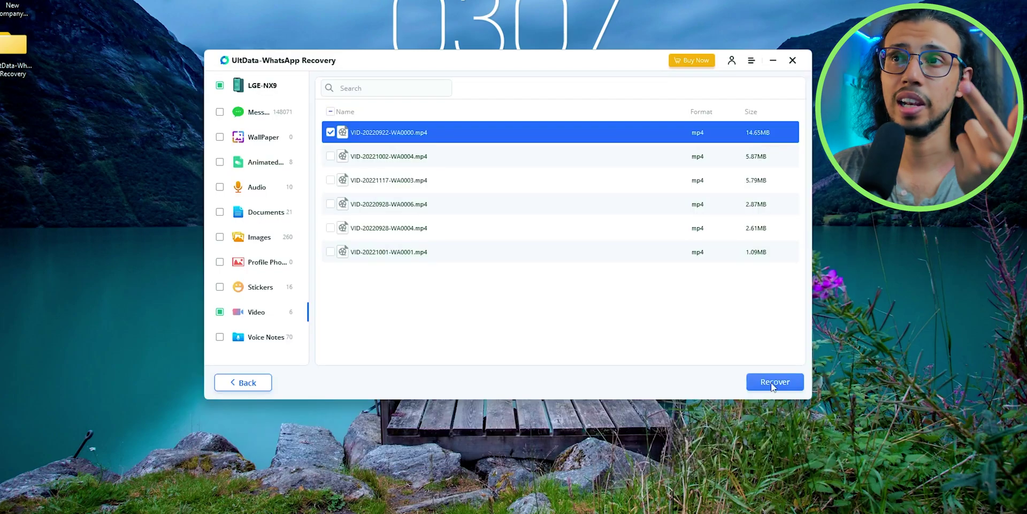
left_click(772, 383)
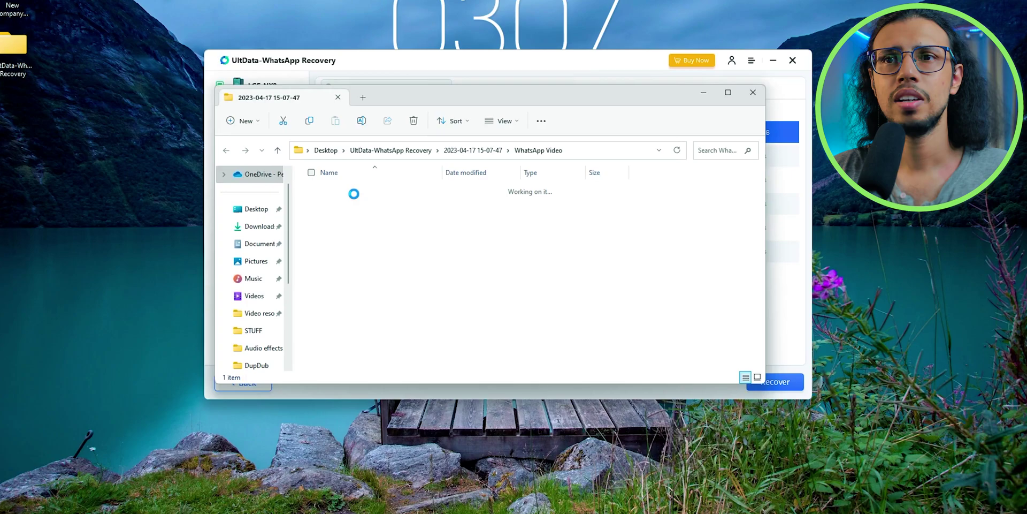
double_click(337, 214)
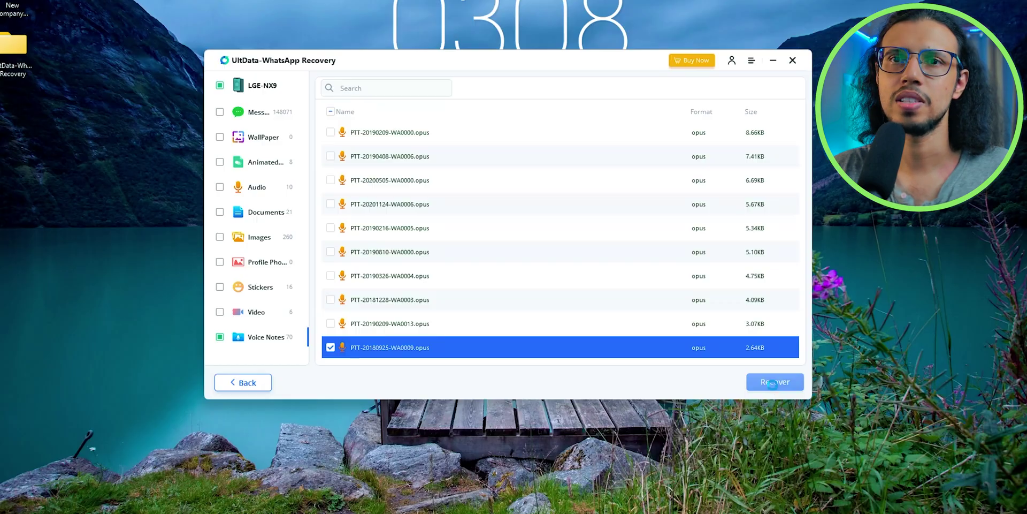
Recover PTT-20180925-WA0009 to the Desktop, play it, then close the media player and folder
left_click(775, 382)
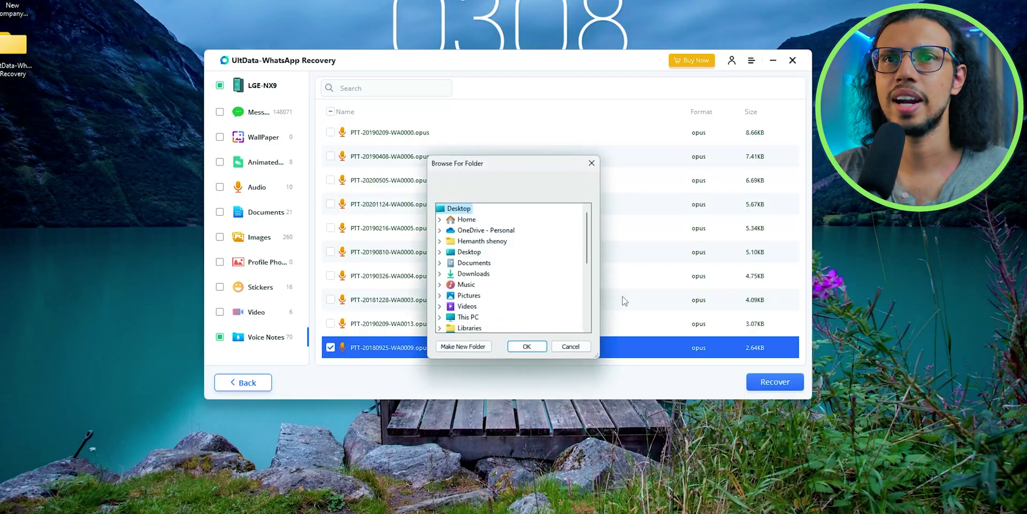
left_click(527, 346)
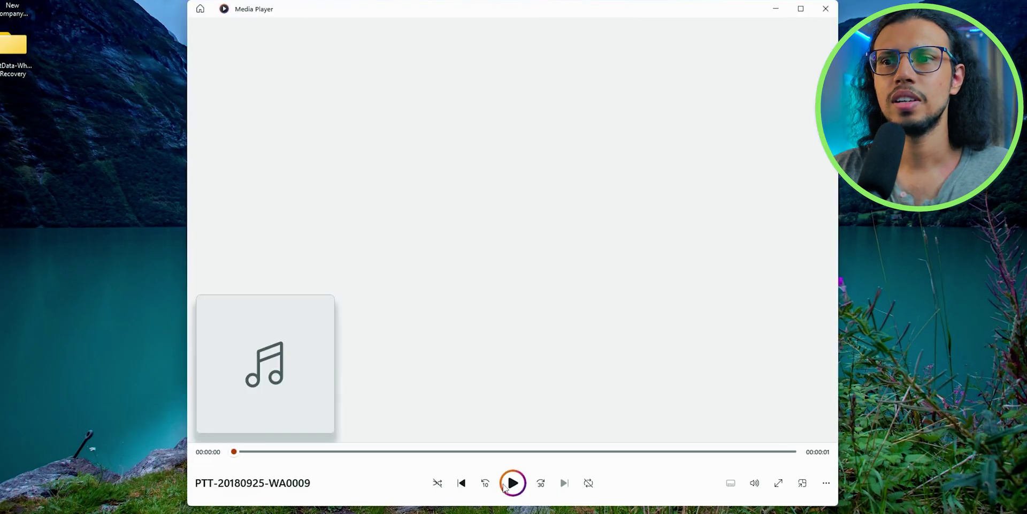
left_click(512, 483)
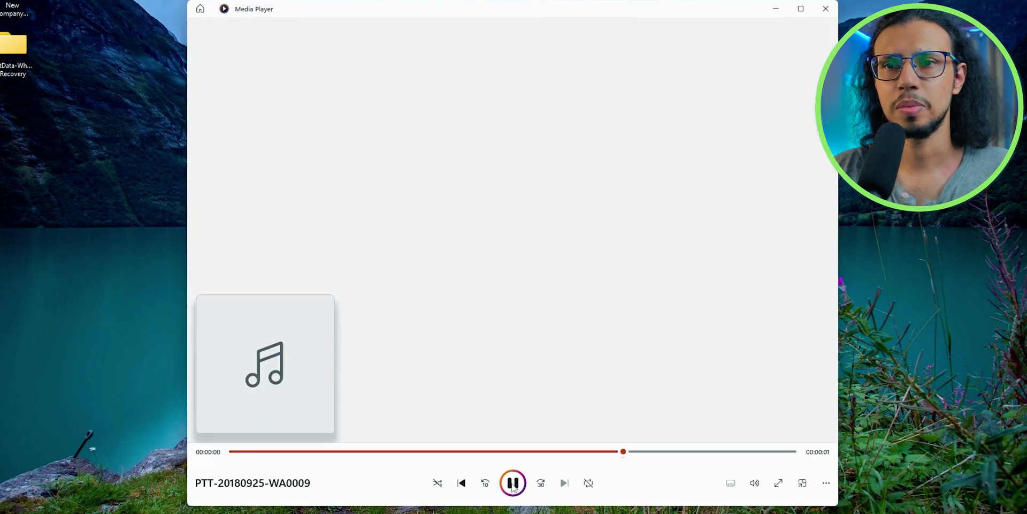
left_click(825, 9)
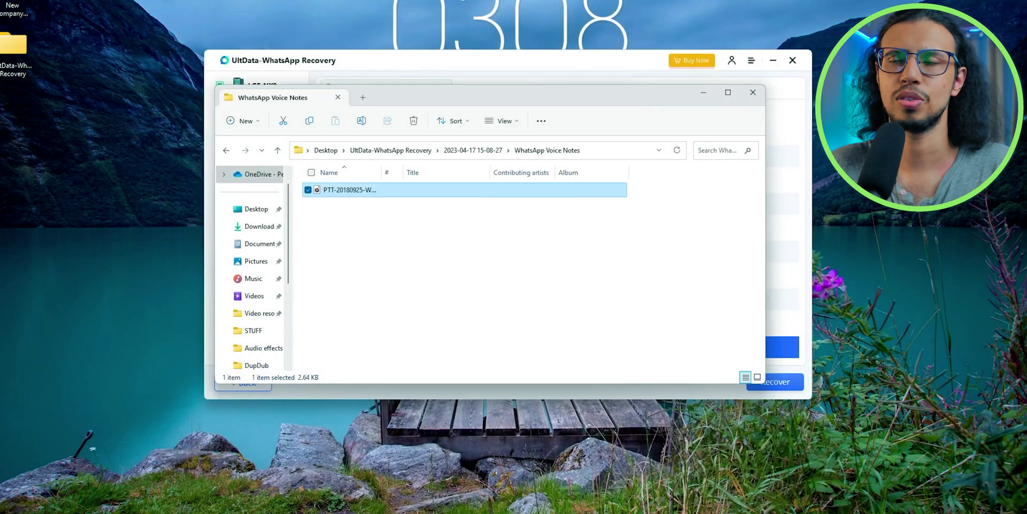
key("alt+F4")
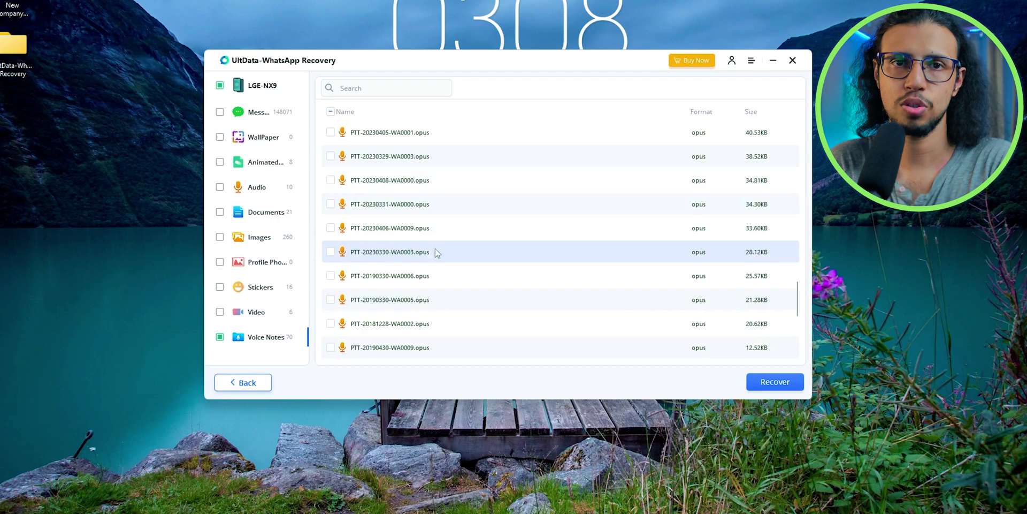
scroll(418, 250, "up", 15)
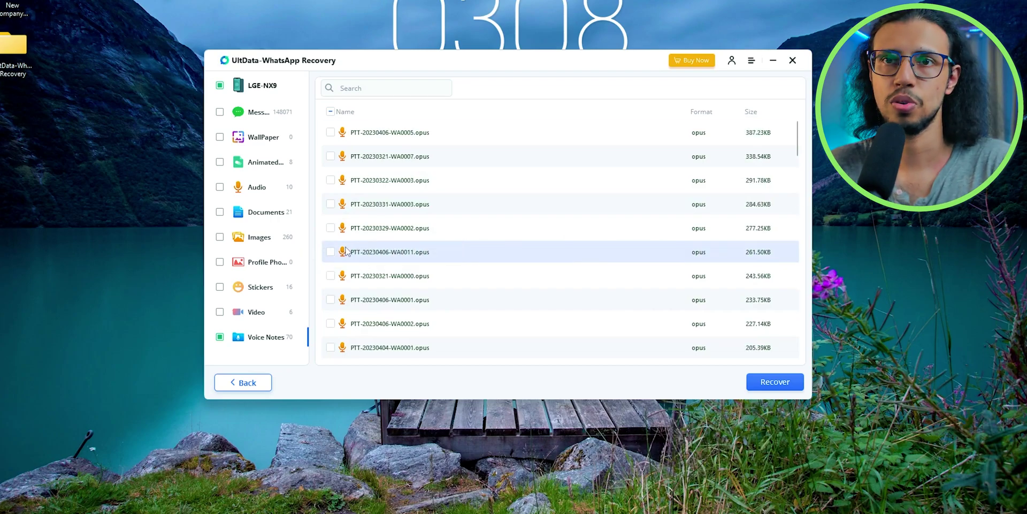
Check the 15-08-27, 15-07-47 and 15-07-10 recovery folders for Voice Notes, Video and Messages
double_click(14, 45)
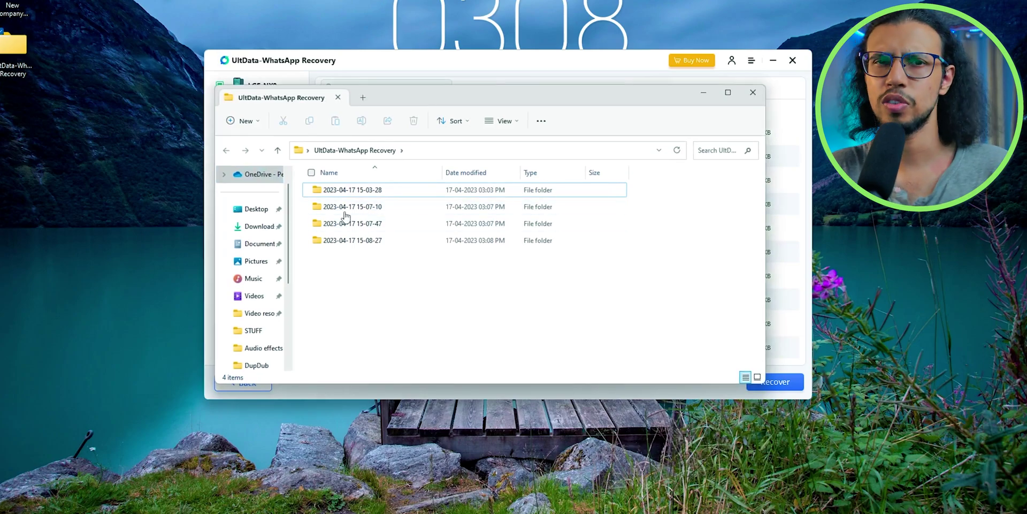
double_click(343, 242)
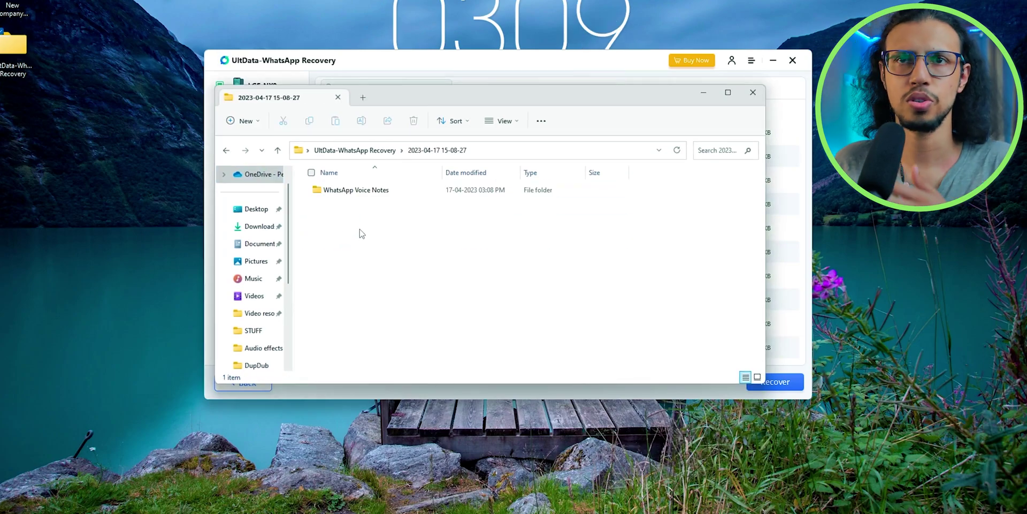
double_click(360, 192)
key("alt+Left")
key("alt+Left")
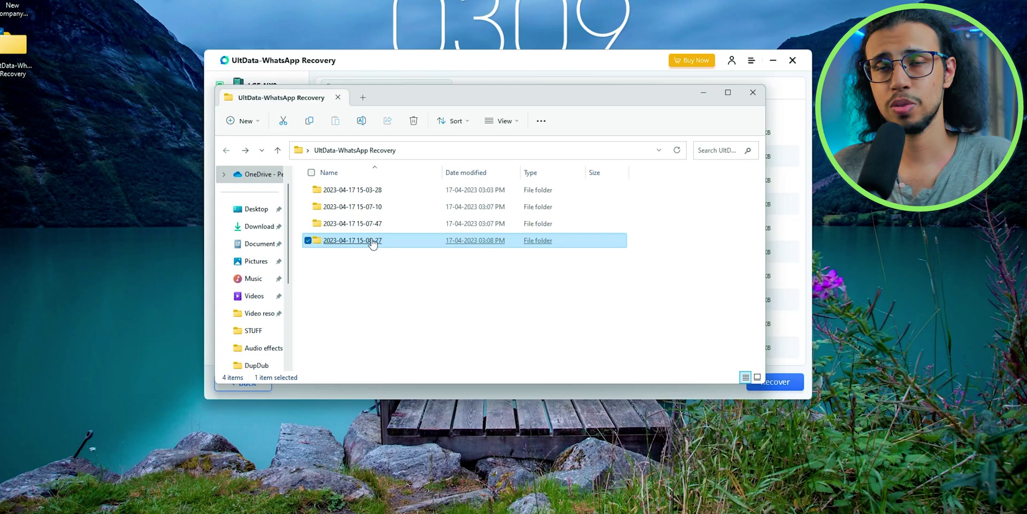
double_click(358, 224)
double_click(347, 191)
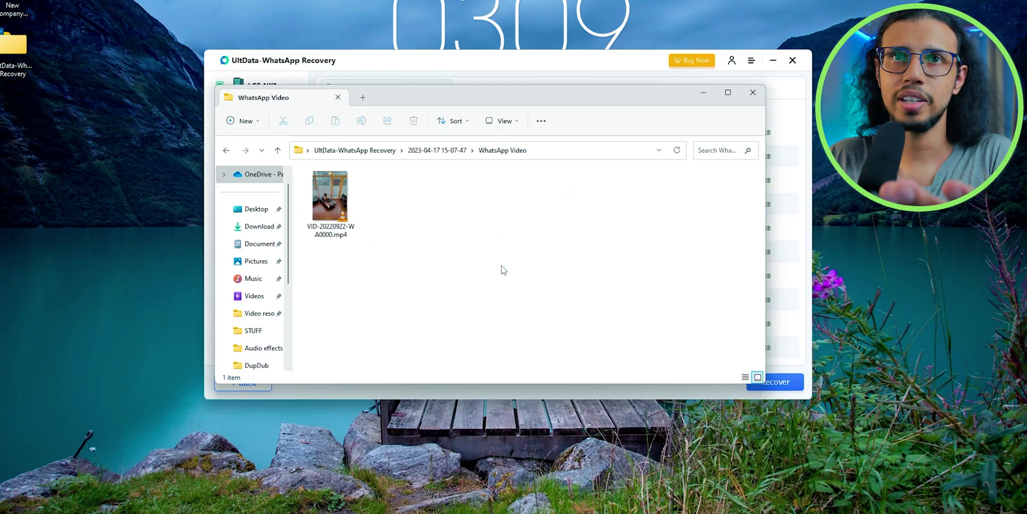
key("alt+Left")
key("alt+Left")
double_click(367, 207)
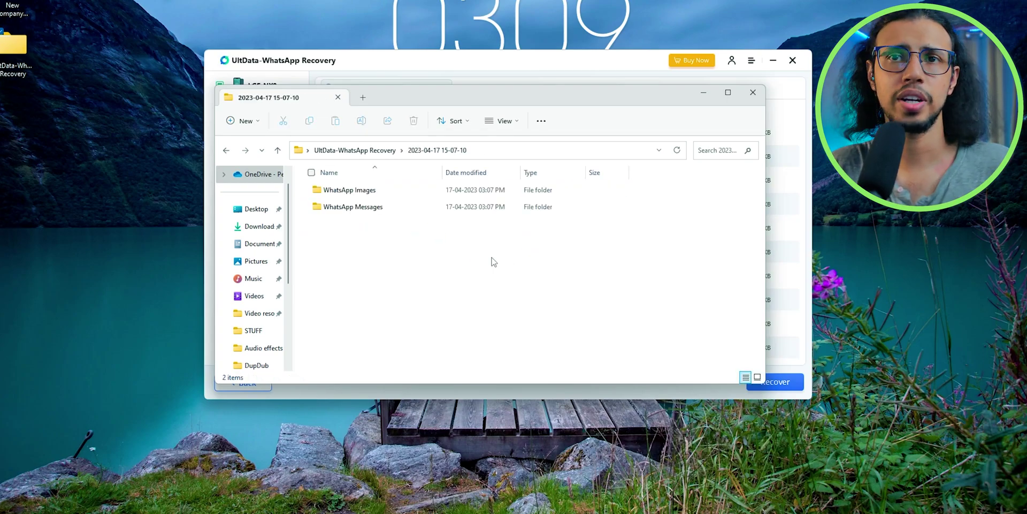
left_click(385, 208)
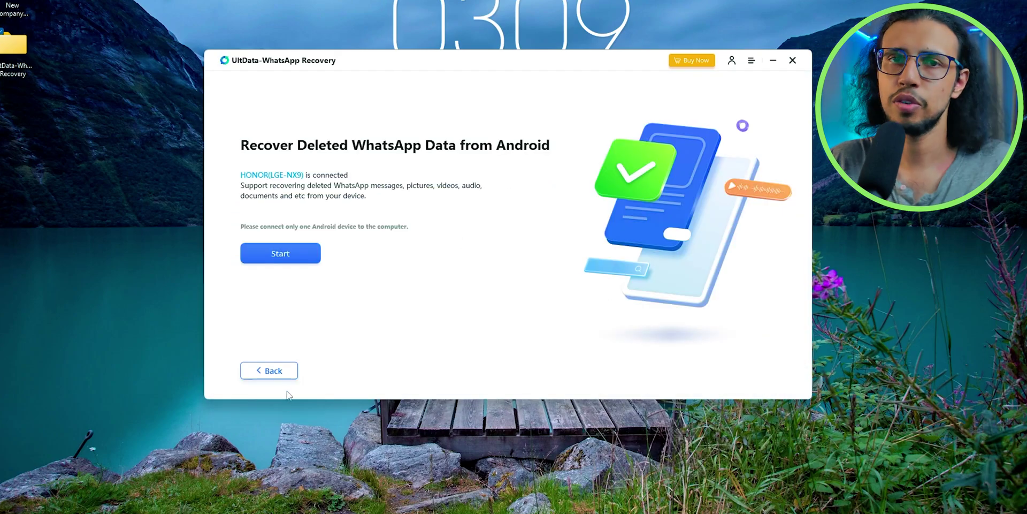
Step back from the OS choice, preview the iTunes and Scan History locations, and return home
left_click(282, 374)
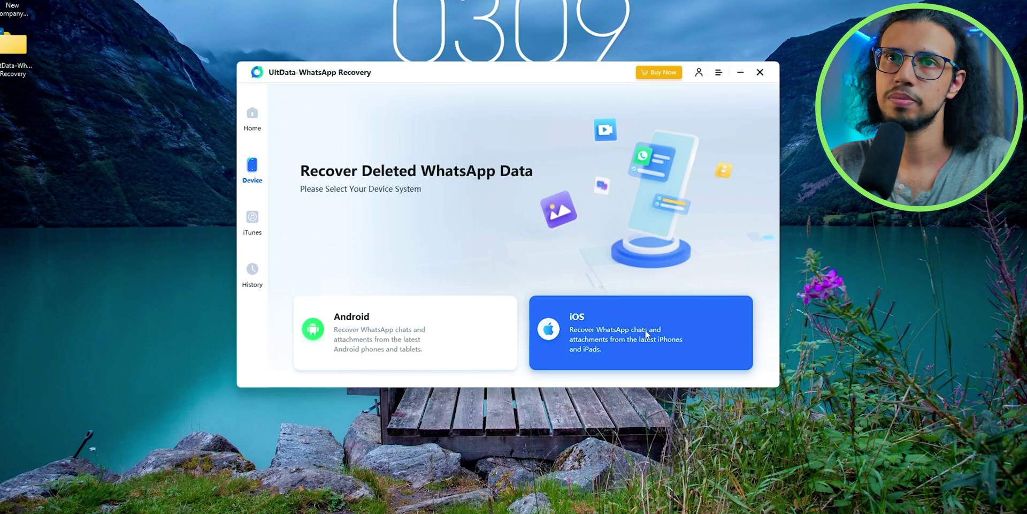
left_click(252, 222)
left_click(252, 117)
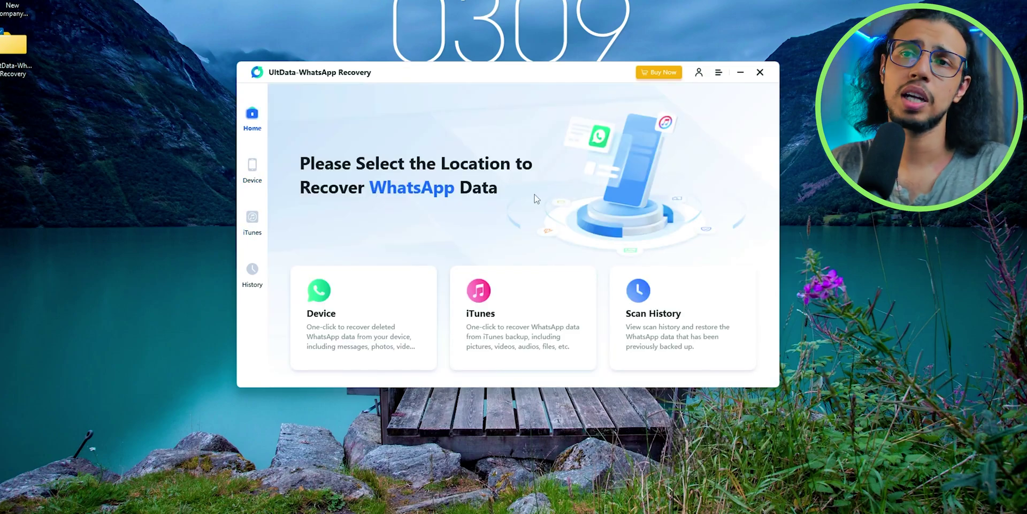
left_click(692, 321)
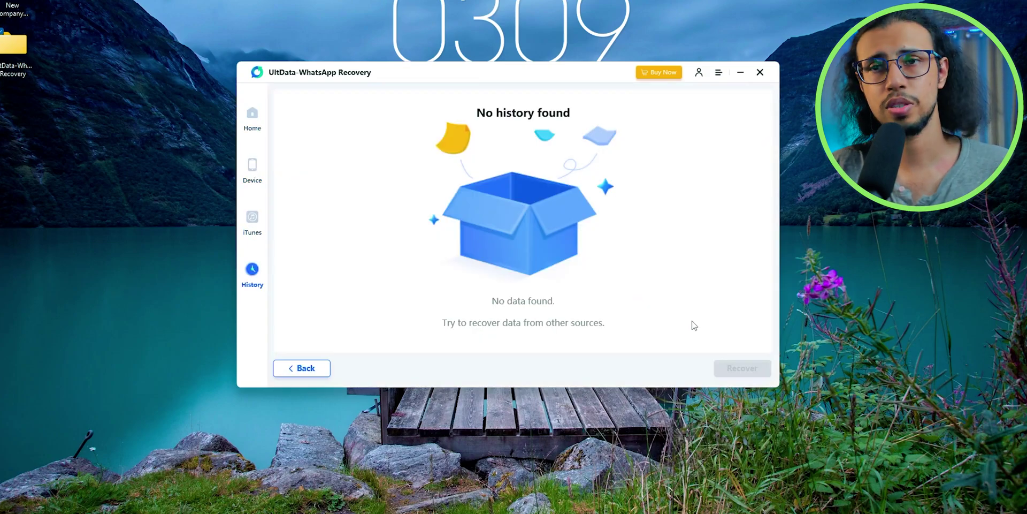
left_click(252, 117)
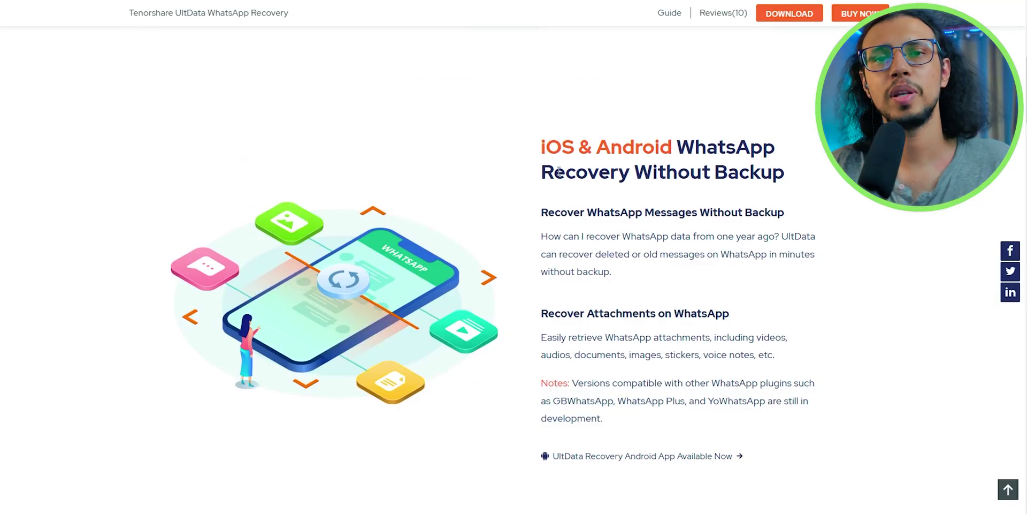
Scroll the product page, highlighting the Recovery Without Backup heading and the iOS restore option
left_click_drag(541, 172, 791, 184)
scroll(602, 295, "down", 10)
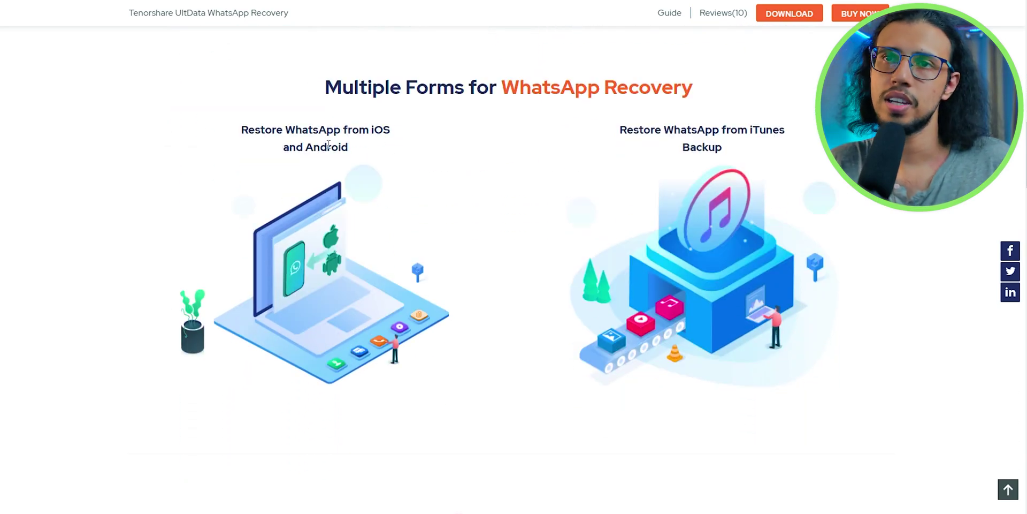
left_click_drag(370, 129, 390, 131)
left_click(636, 152)
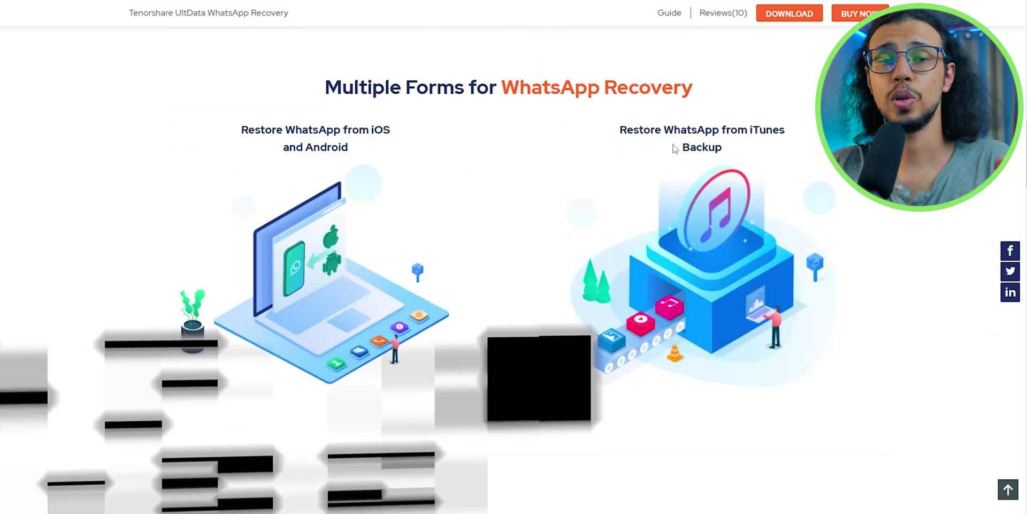
scroll(696, 180, "down", 5)
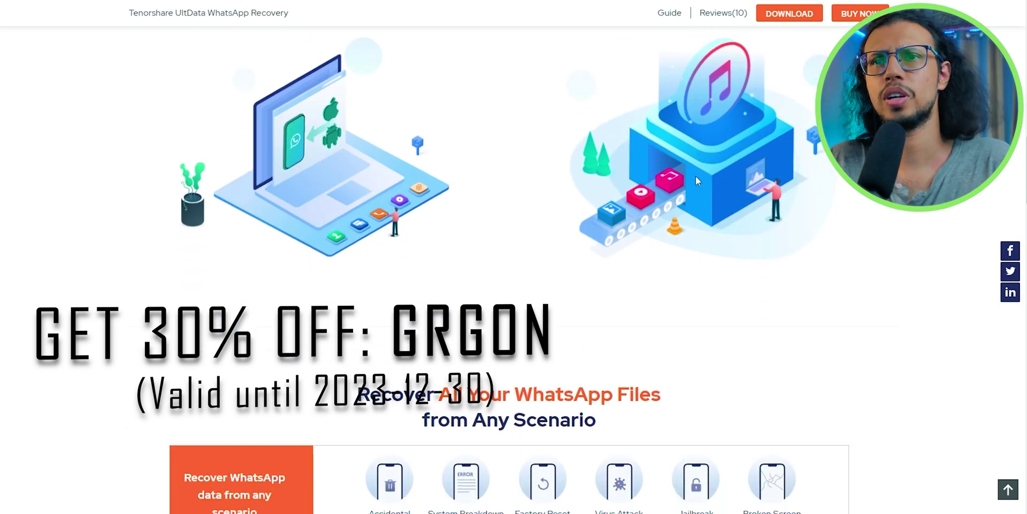
scroll(697, 181, "up", 4)
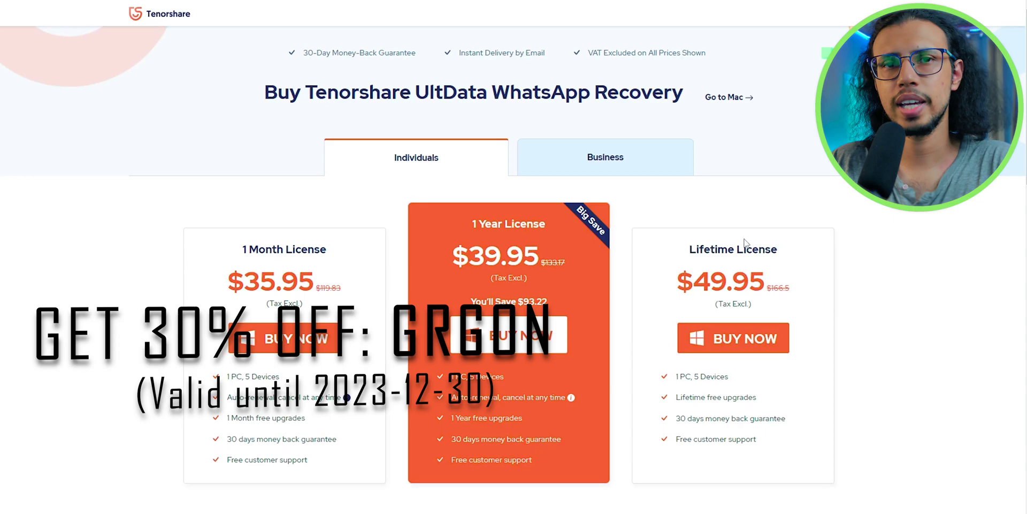
Highlight '1 PC, 5 Devices' in the yearly licence, then scroll down the Facebook page
left_click_drag(492, 377, 445, 378)
left_click(507, 377)
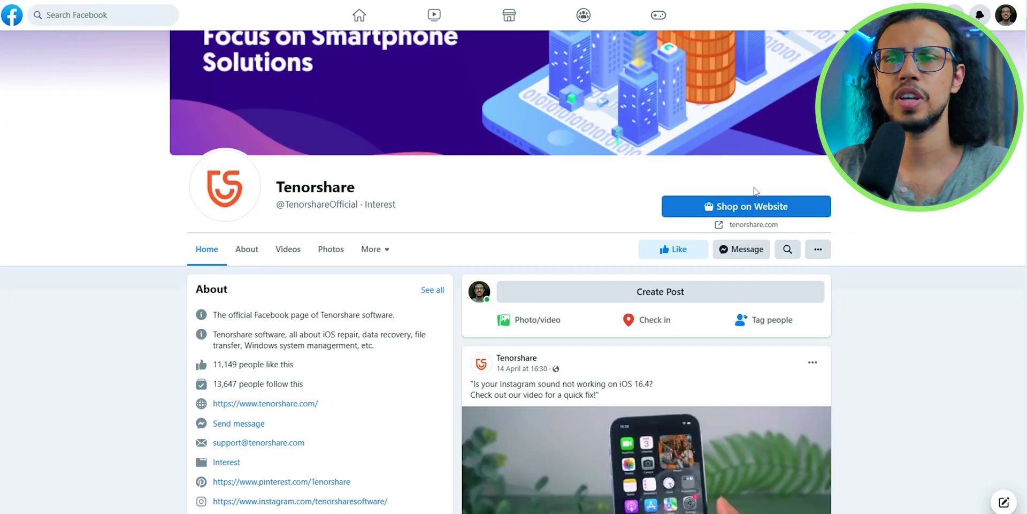
scroll(487, 340, "down", 8)
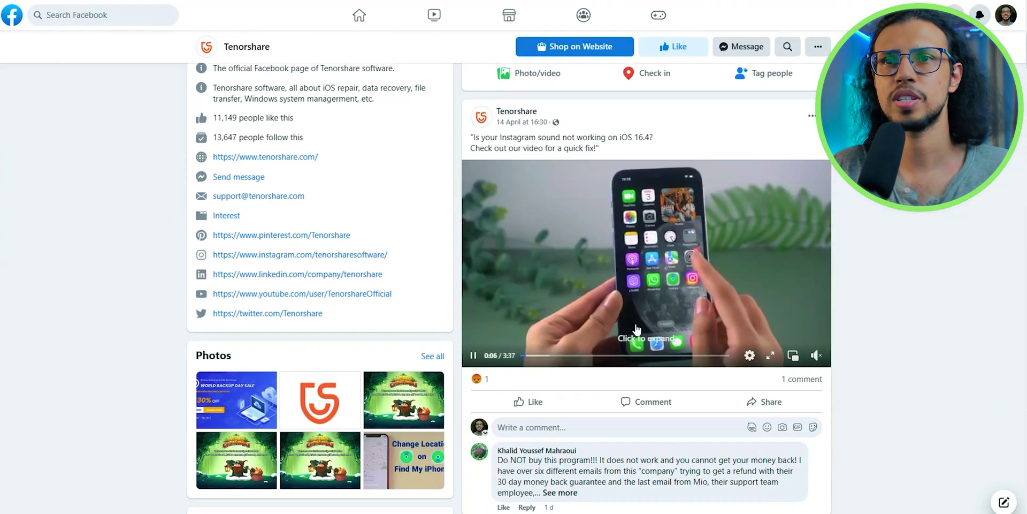
scroll(532, 190, "down", 5)
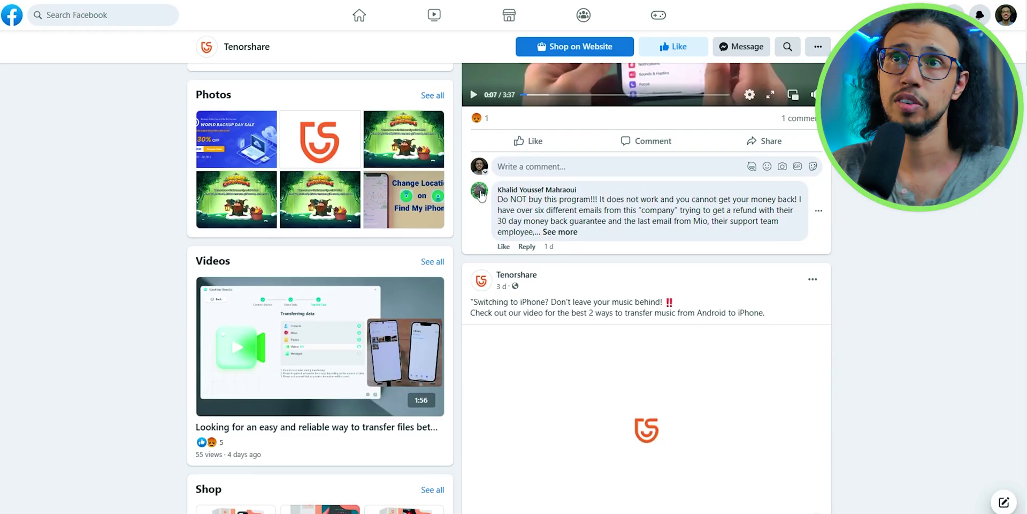